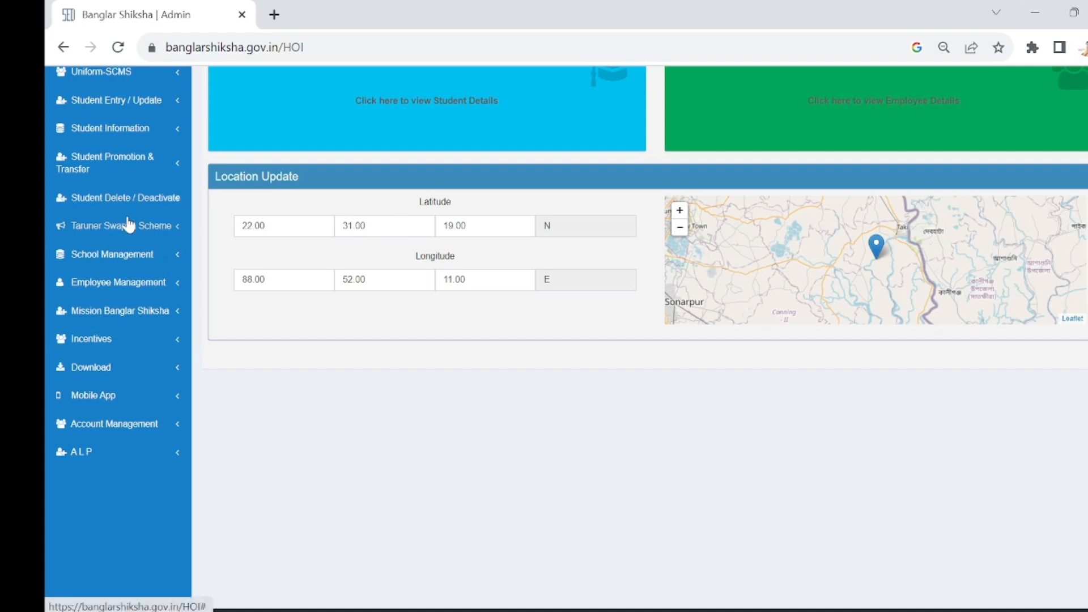
# - Open the UC for Taruner Swapna page under the Taruner Swapna Scheme to list the student beneficiaries
pyautogui.click(132, 232)
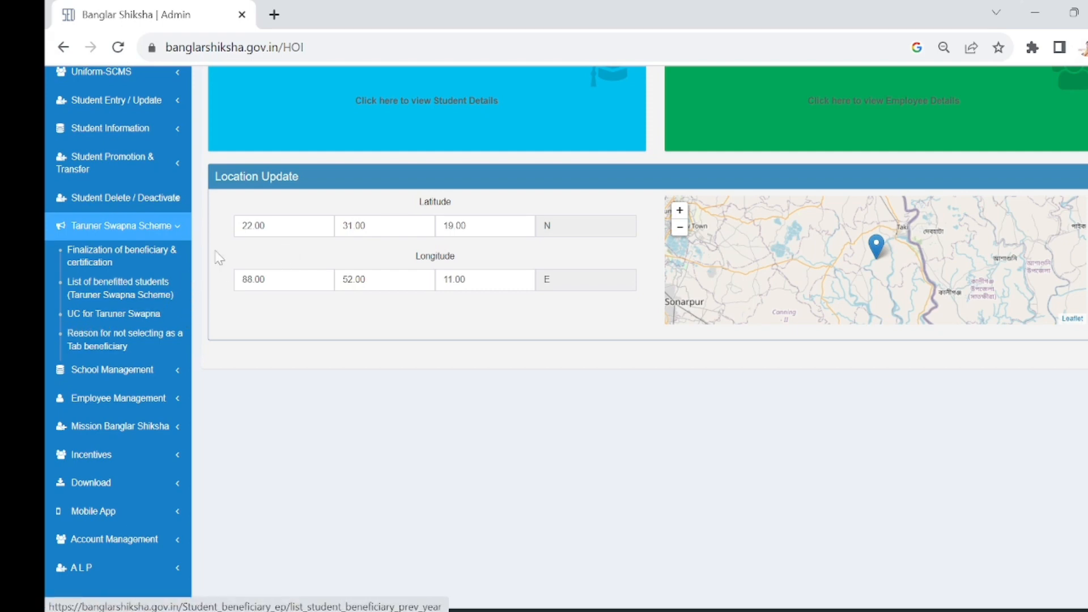
pyautogui.click(118, 320)
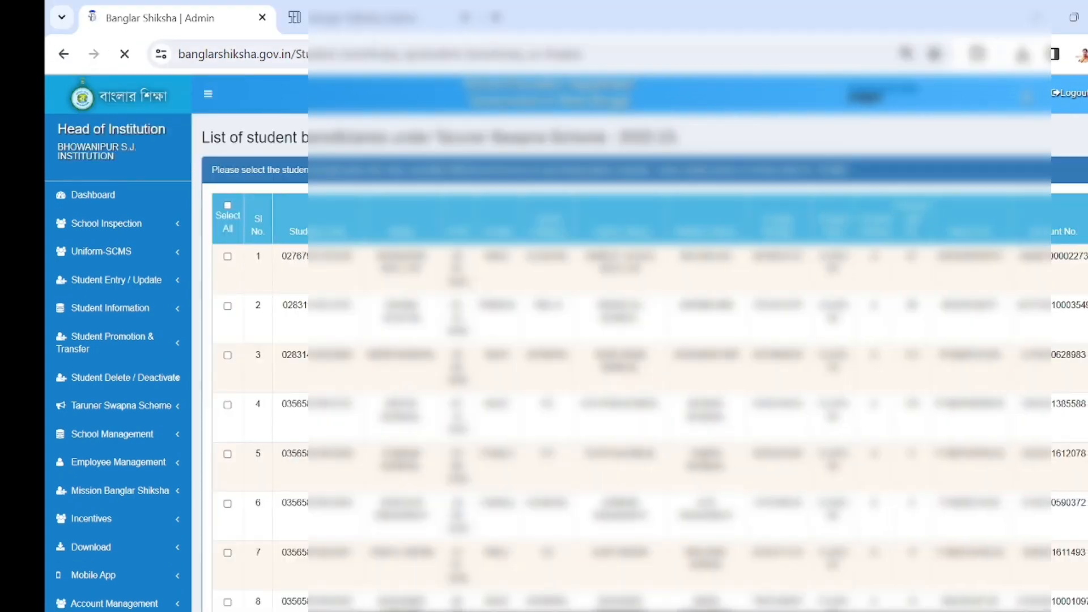
pyautogui.scroll(-1, 482, 337)
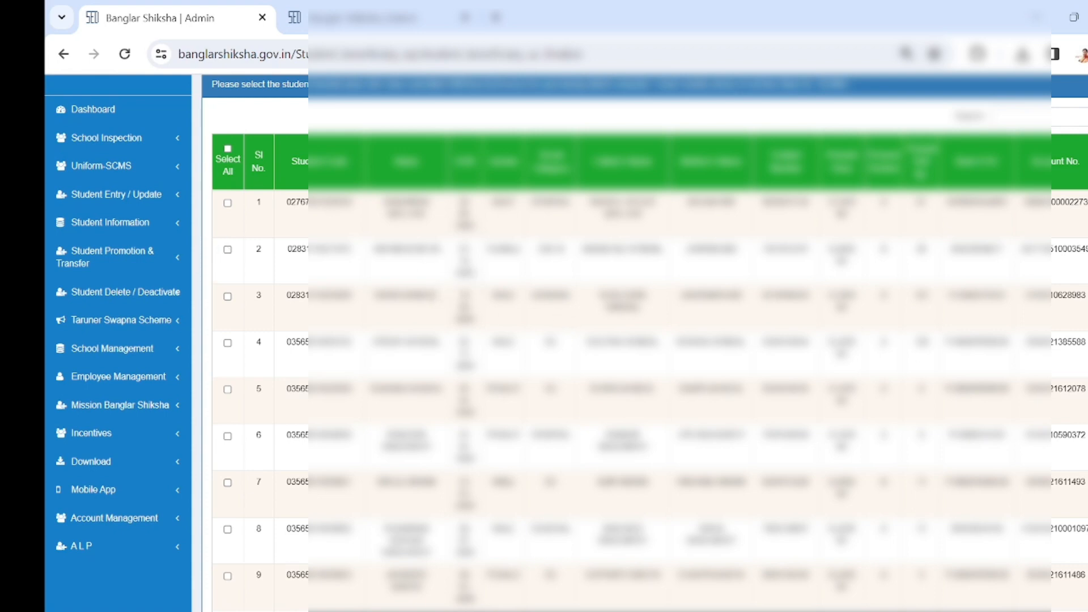
# - Select the students in rows 1 and 2 of the beneficiary list to bring up their IMEI number fields
pyautogui.click(227, 204)
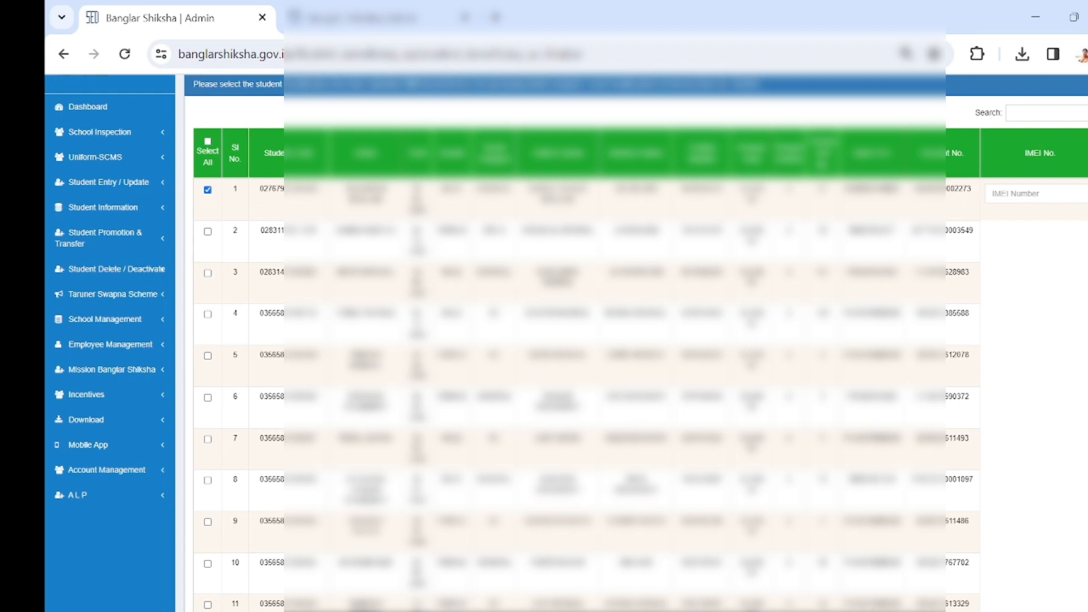
pyautogui.click(1036, 194)
pyautogui.scroll(-3, 584, 340)
pyautogui.scroll(3, 207, 242)
pyautogui.click(207, 231)
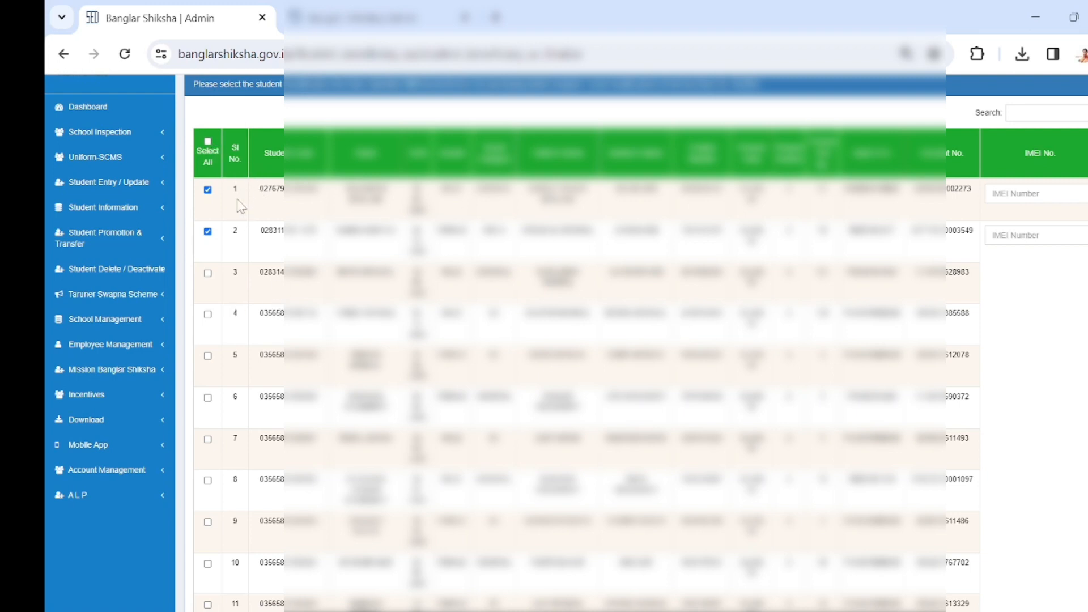
# - Select all student beneficiaries at once, look over their IMEI number fields, and clear the whole selection
pyautogui.click(208, 142)
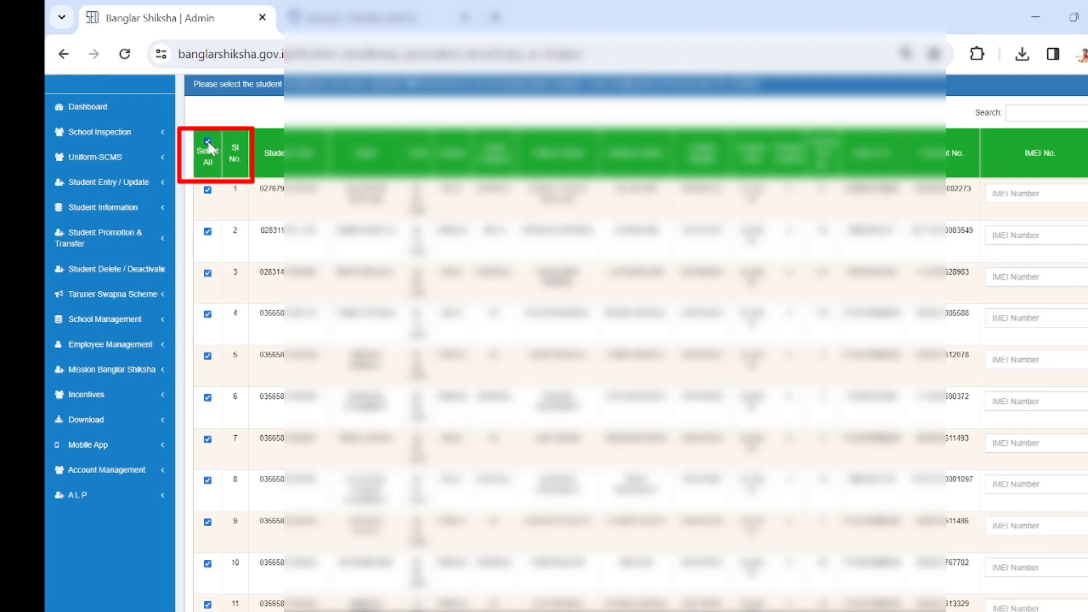
pyautogui.scroll(-2, 544, 340)
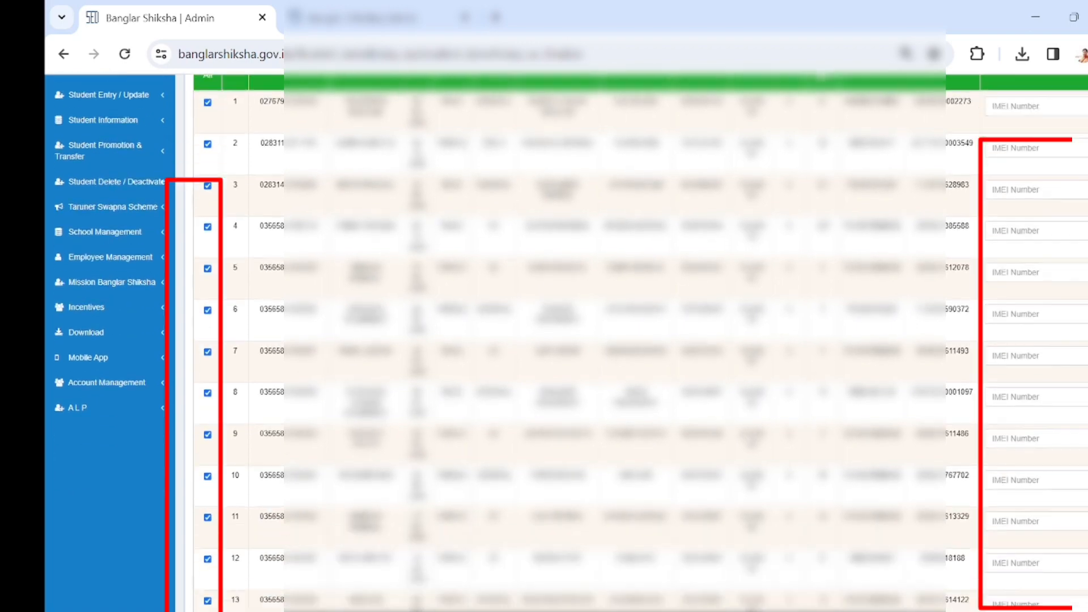
pyautogui.scroll(-4, 1059, 331)
pyautogui.scroll(6, 1059, 332)
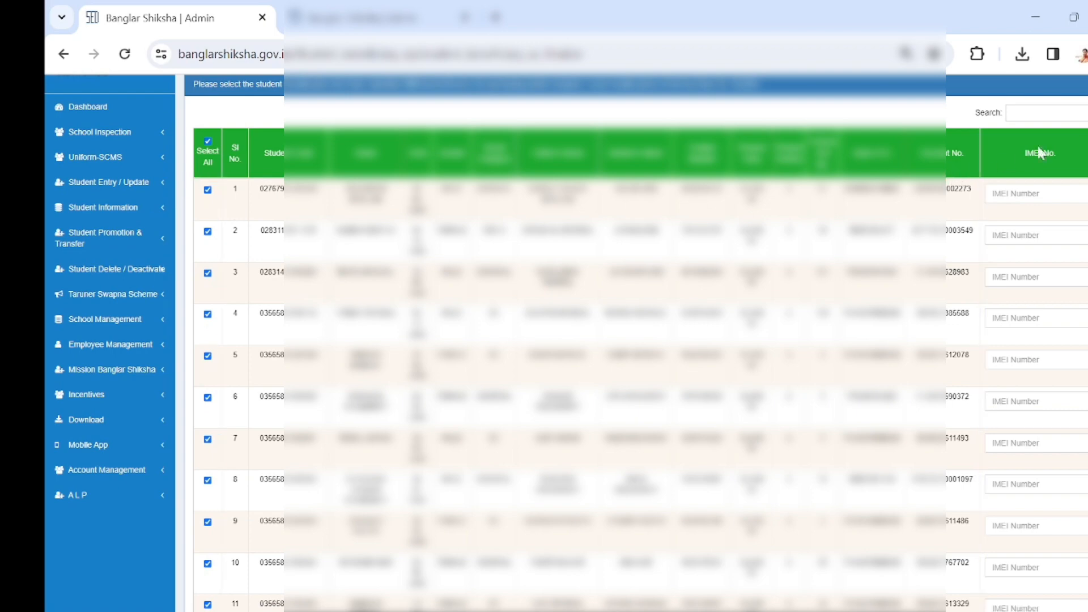
pyautogui.click(208, 143)
# - Select only the student in row 5 with the device's IMEI number filled in, and finalize the UC details
pyautogui.click(208, 346)
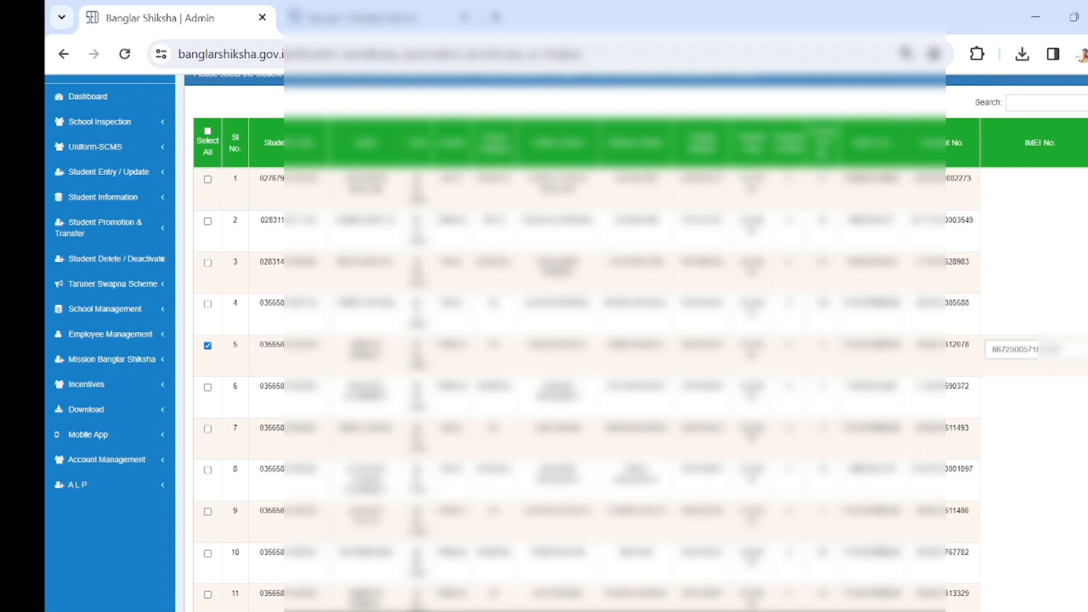
pyautogui.scroll(-20, 569, 380)
pyautogui.scroll(-20, 587, 339)
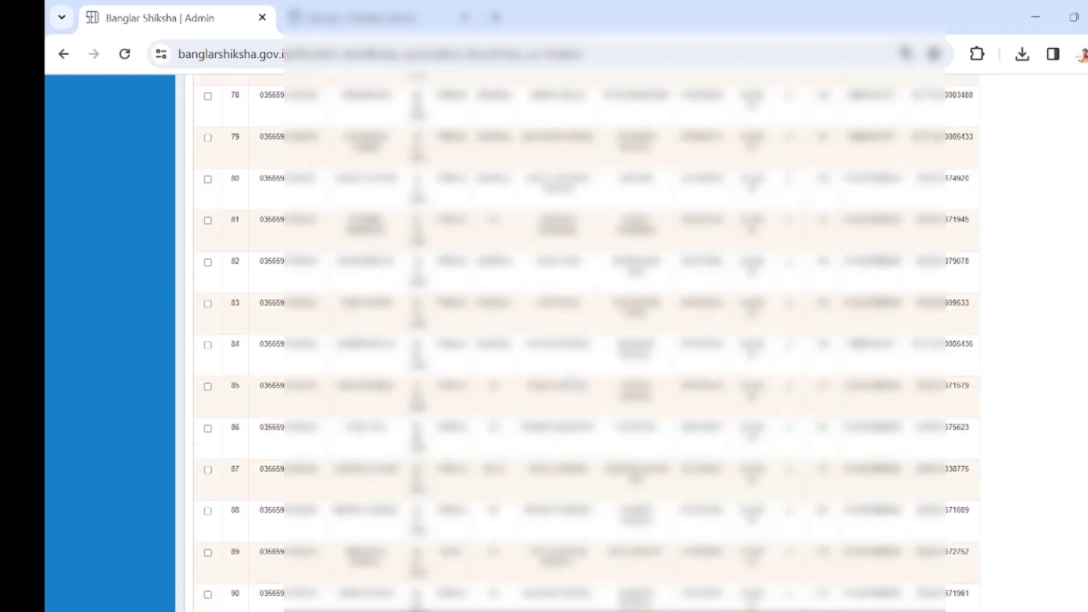
pyautogui.scroll(-5, 574, 378)
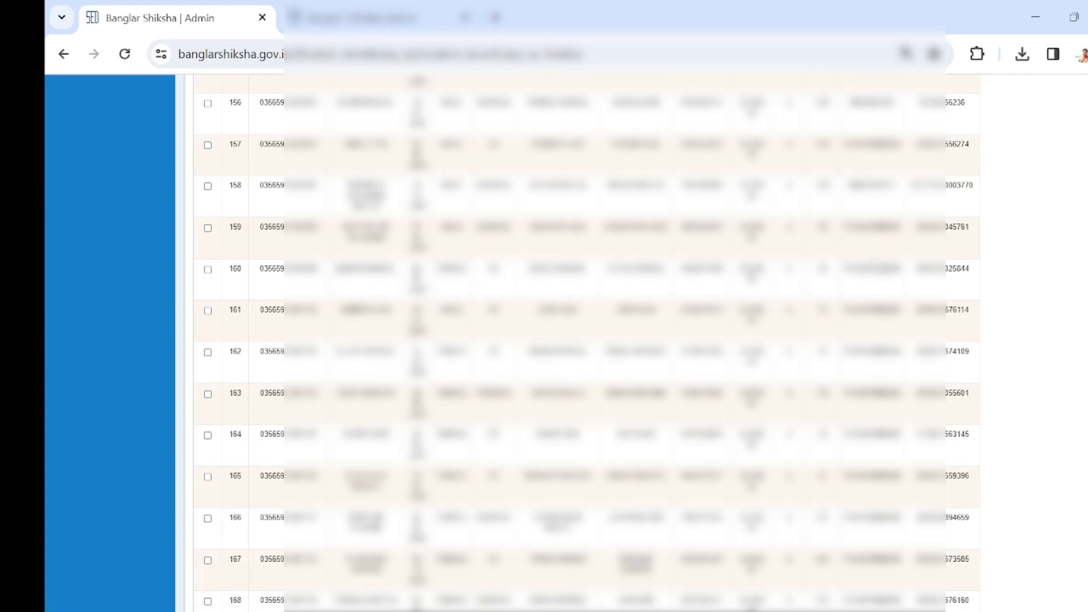
pyautogui.scroll(-10, 806, 306)
pyautogui.scroll(-20, 805, 304)
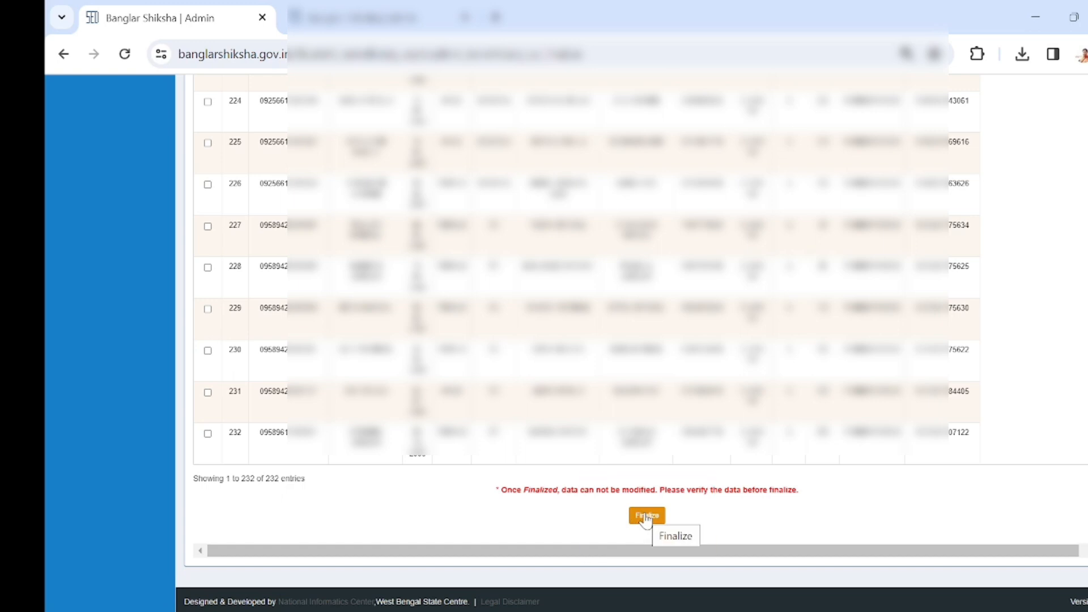
pyautogui.click(645, 517)
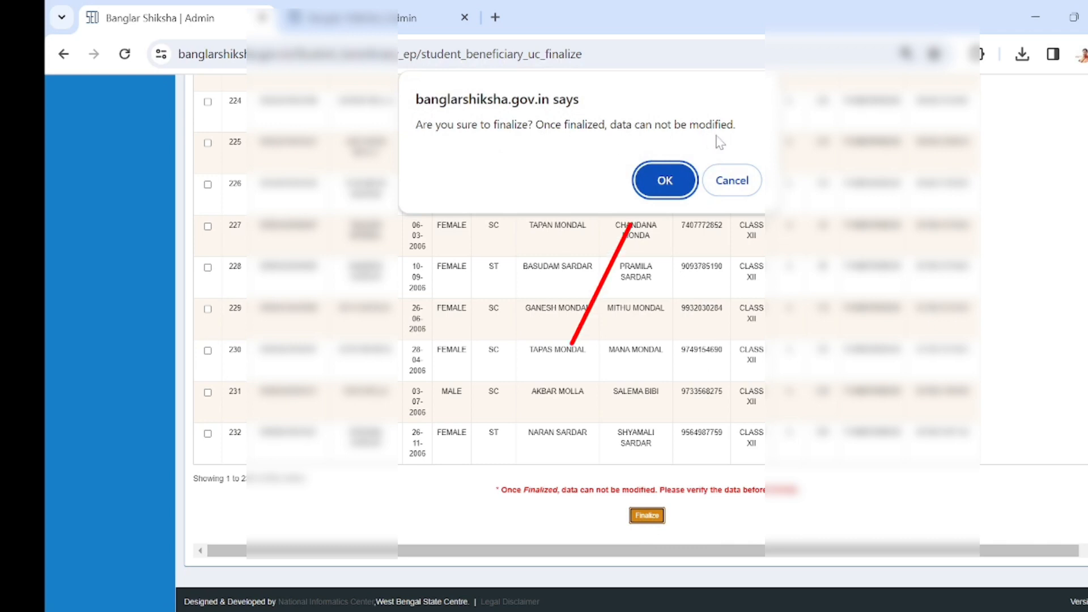
pyautogui.click(664, 184)
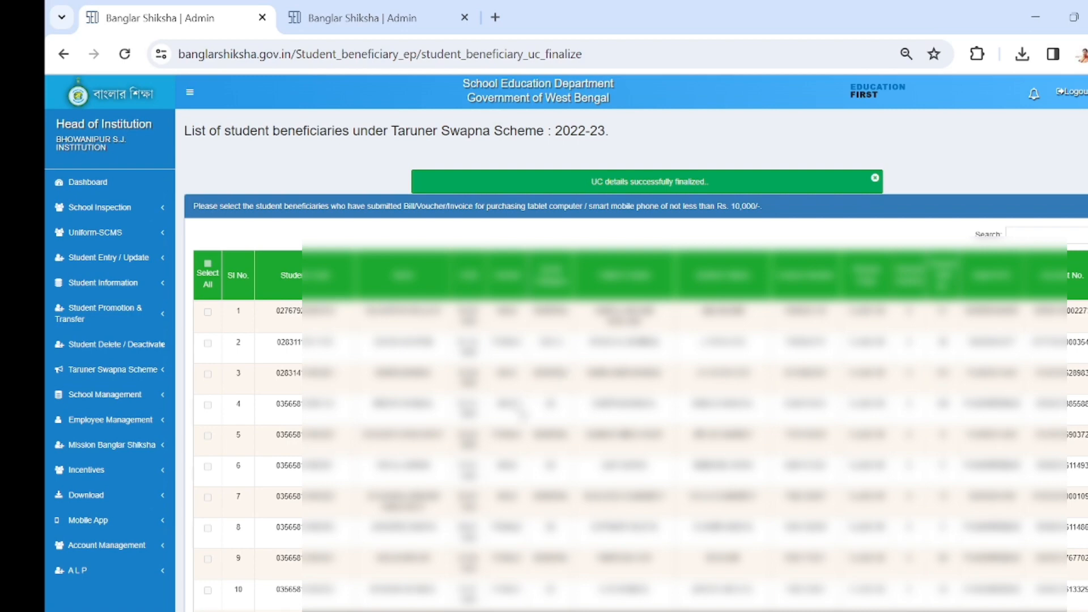
# - Download the certificate format for the finalized UC details from the end of the beneficiary list
pyautogui.scroll(-2, 532, 409)
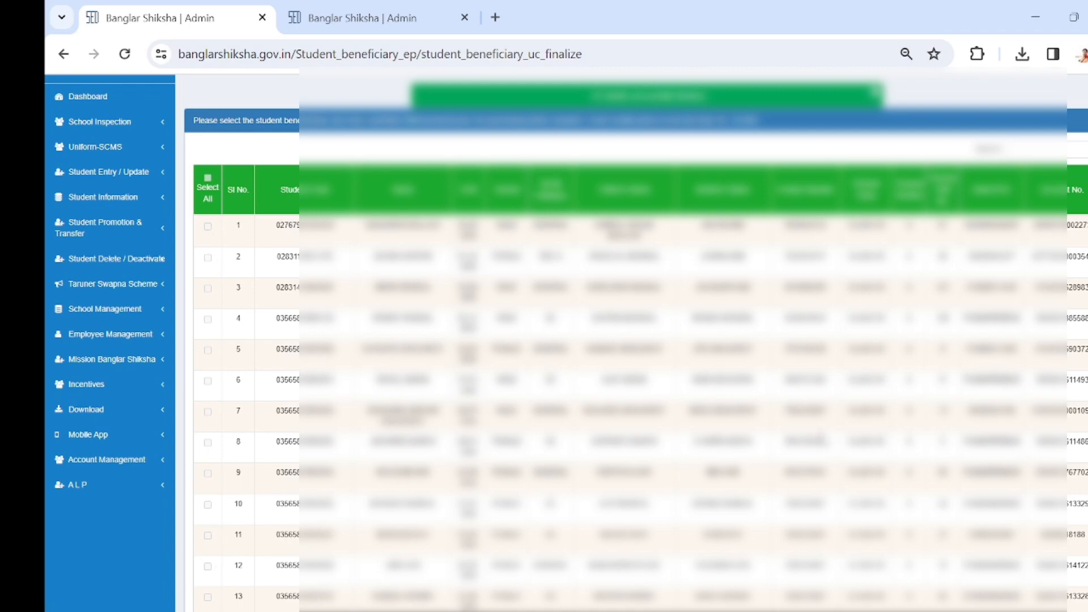
pyautogui.scroll(2, 215, 317)
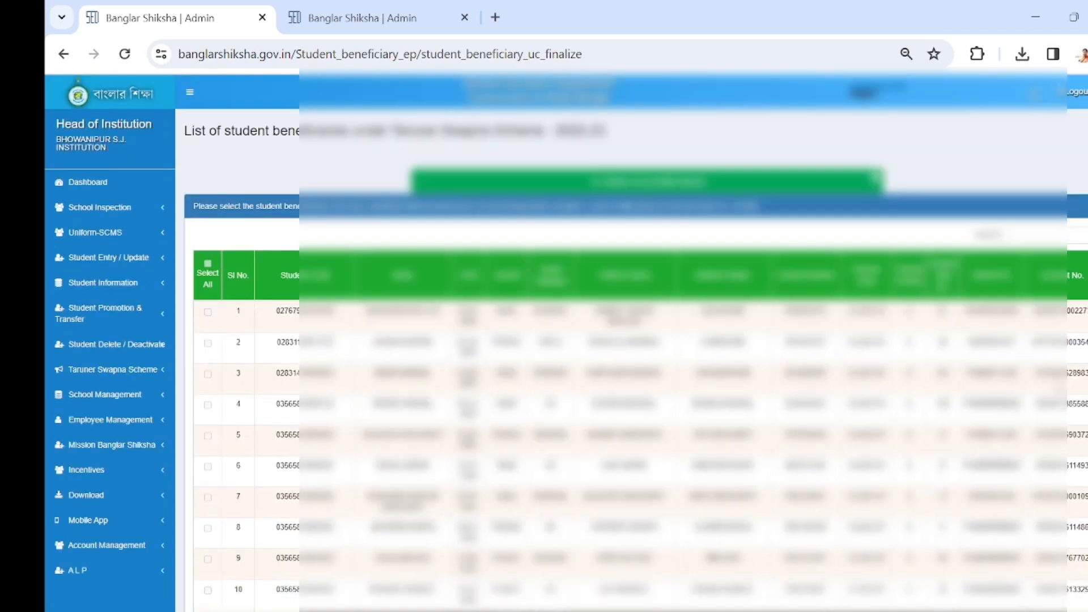
pyautogui.scroll(-3, 623, 340)
pyautogui.scroll(-20, 624, 339)
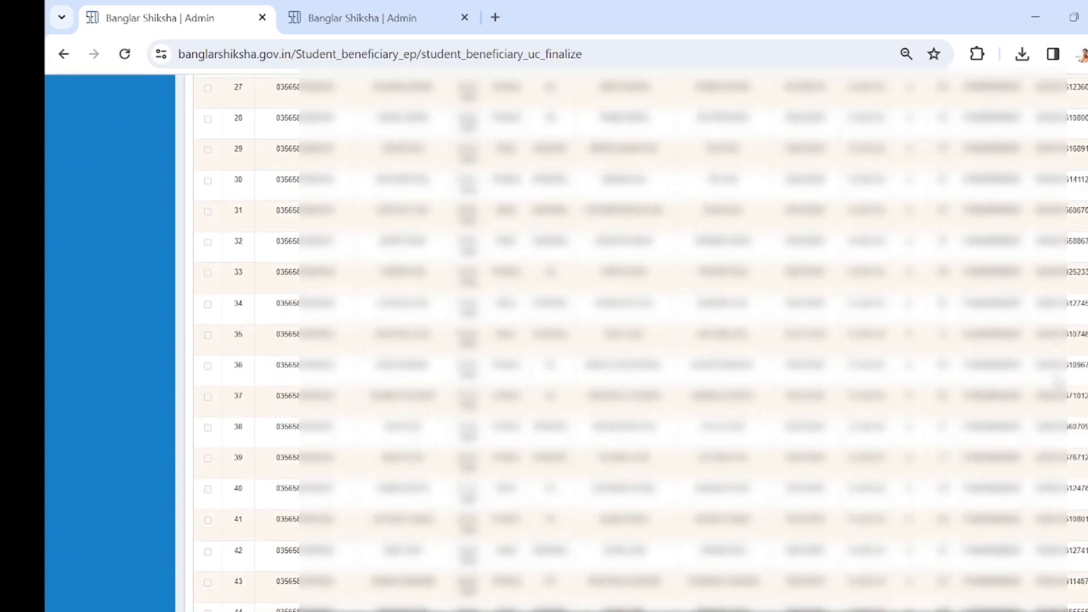
pyautogui.scroll(-20, 623, 340)
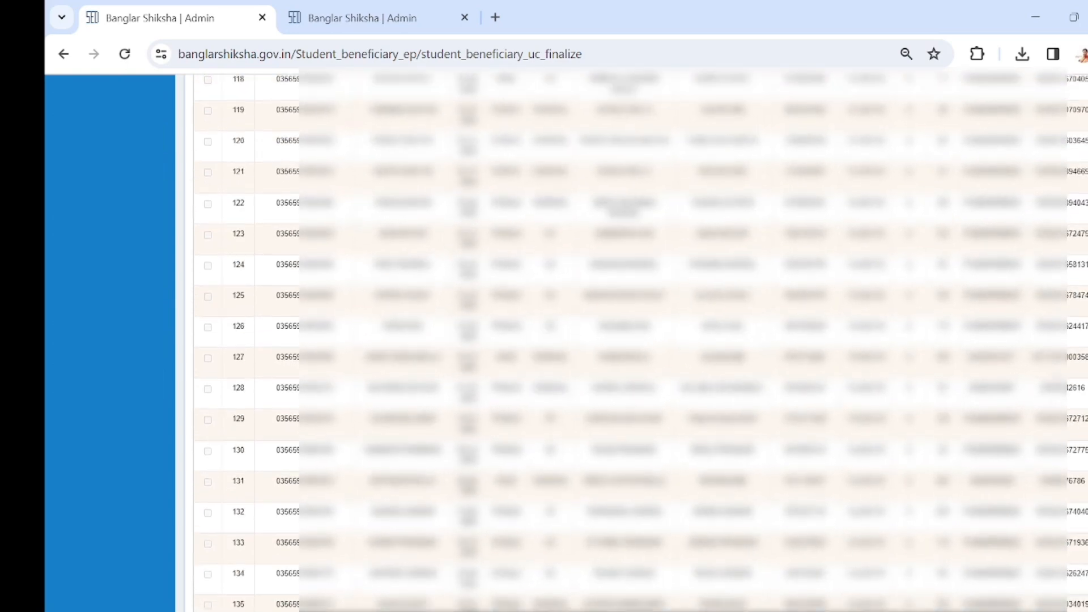
pyautogui.scroll(-20, 623, 340)
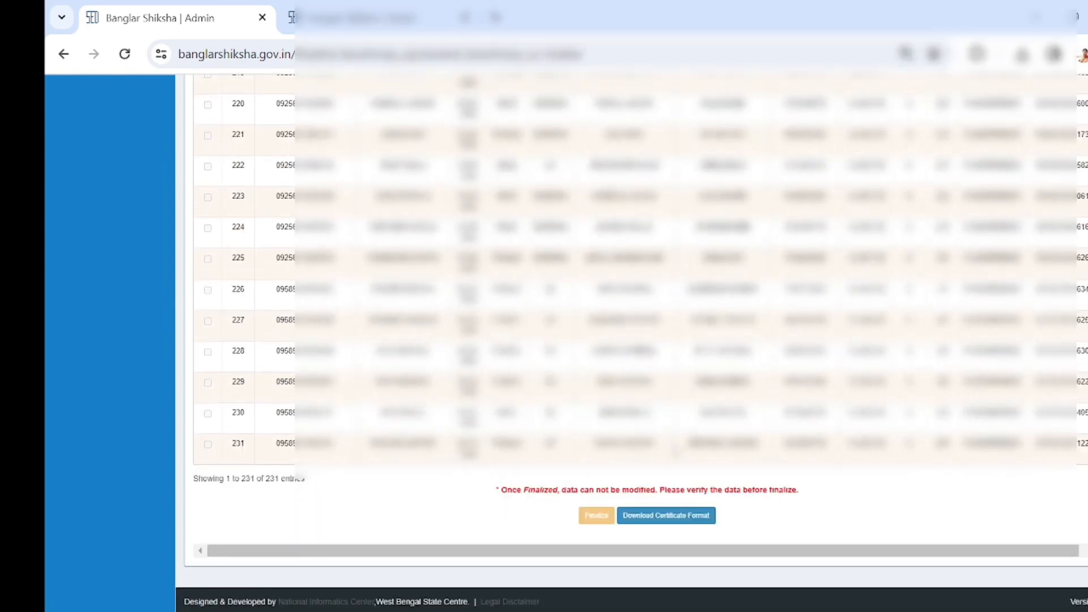
pyautogui.click(657, 522)
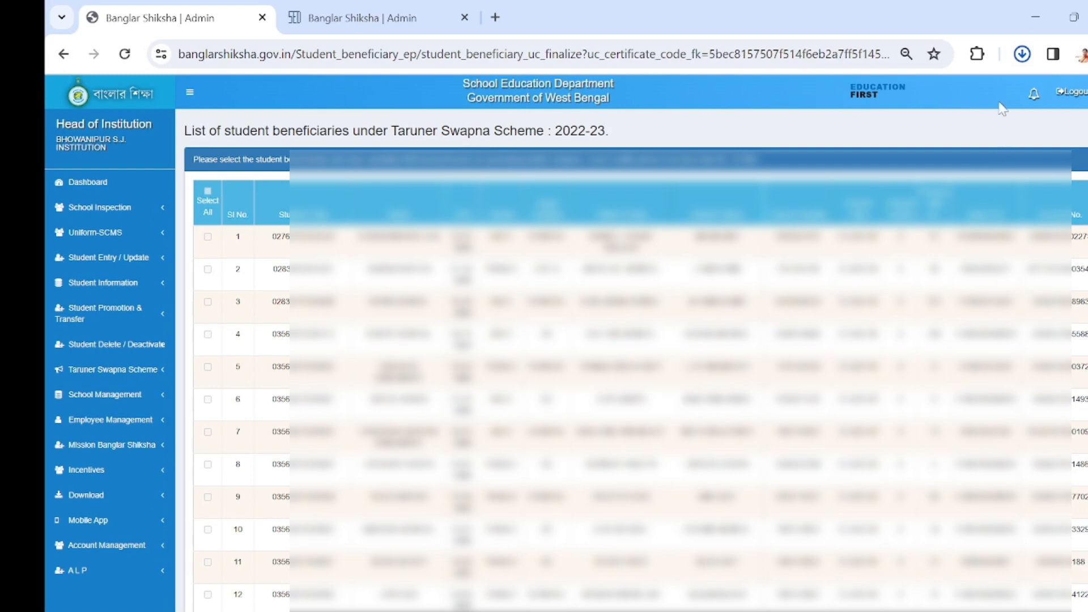
# - Open the downloaded student beneficiary UC certificate PDF and review it down to the signature section
pyautogui.click(1022, 57)
pyautogui.click(819, 139)
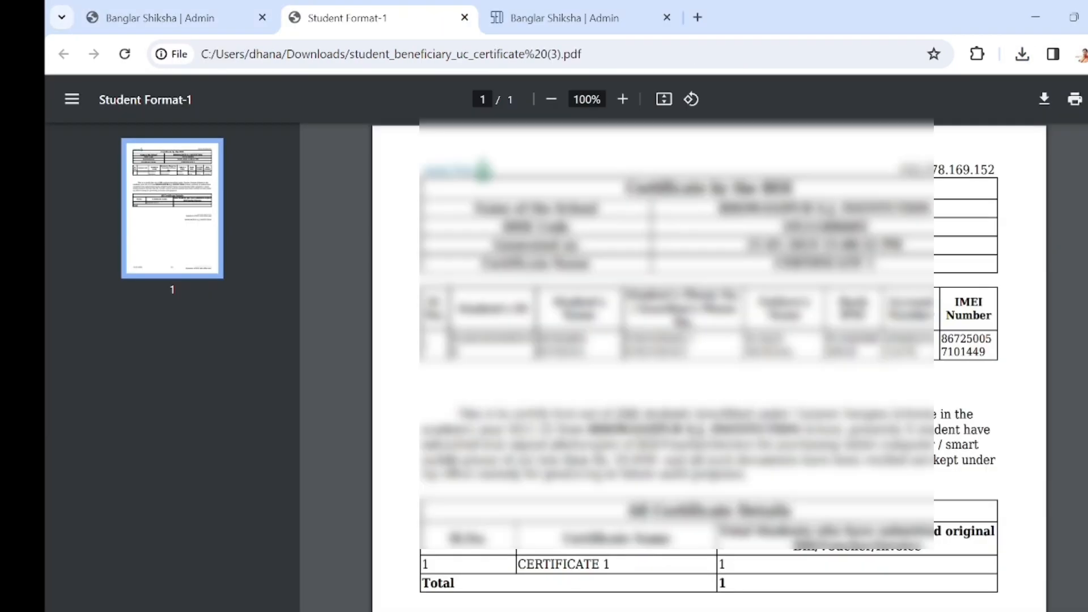
pyautogui.scroll(-6, 753, 295)
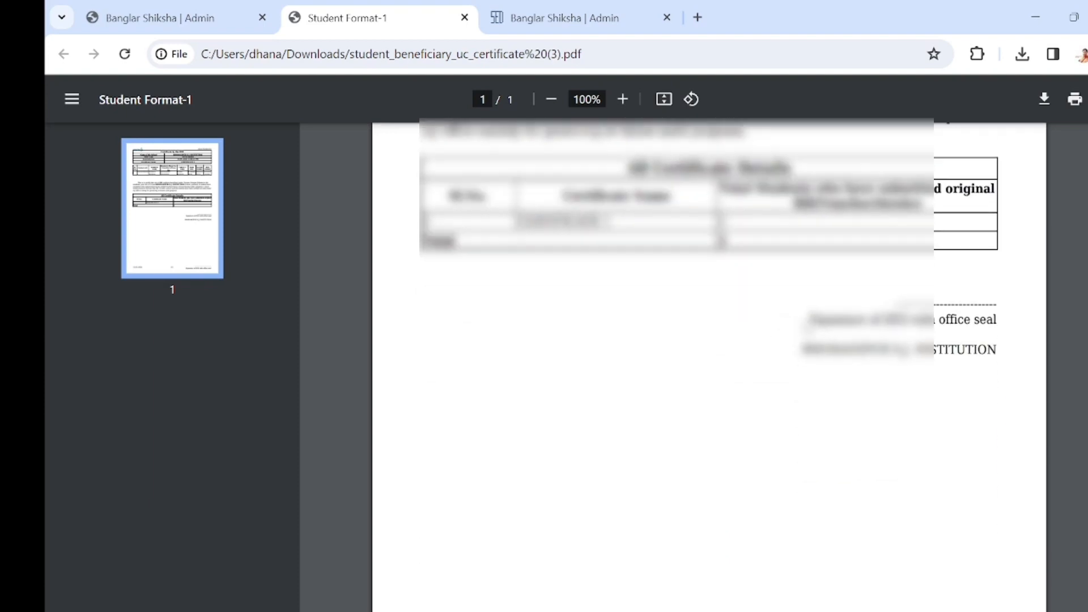